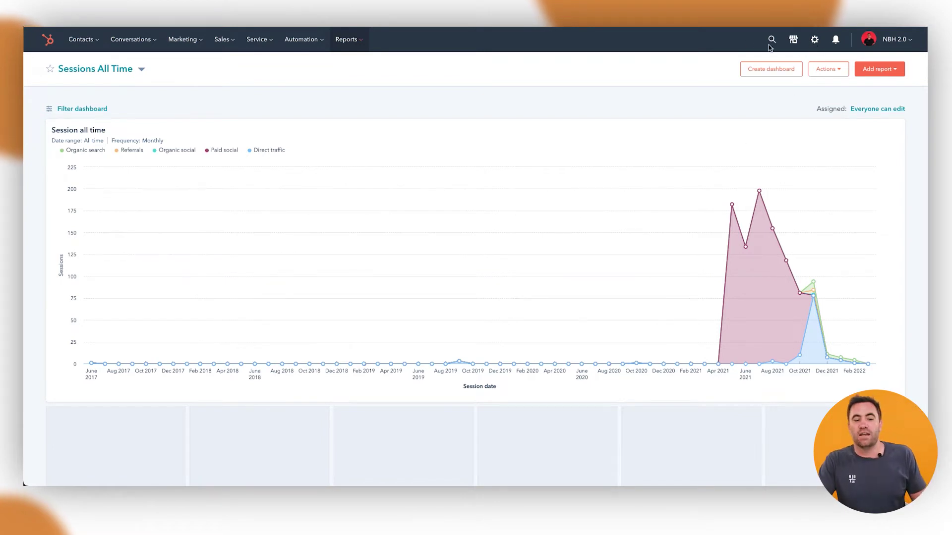
- Go to account Settings and show the contact Properties list under Data Management
click(817, 44)
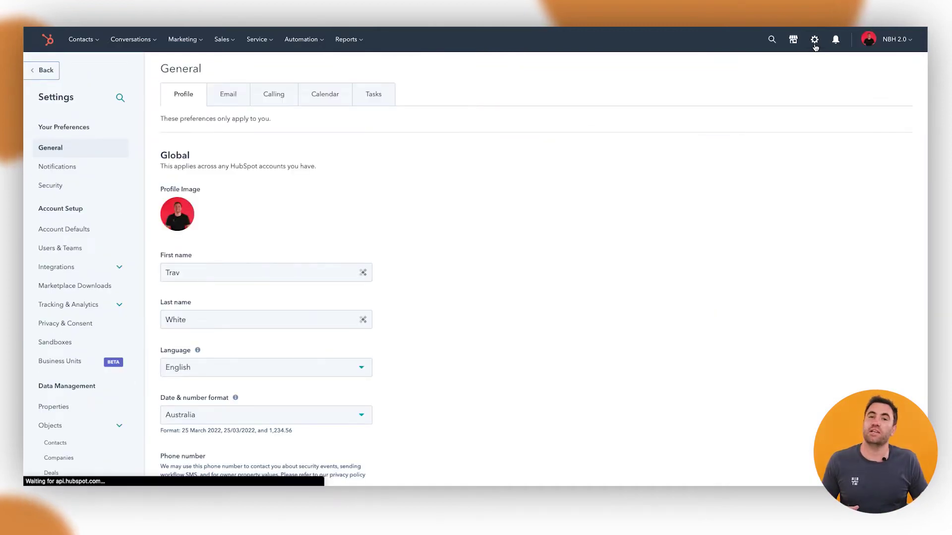
click(49, 406)
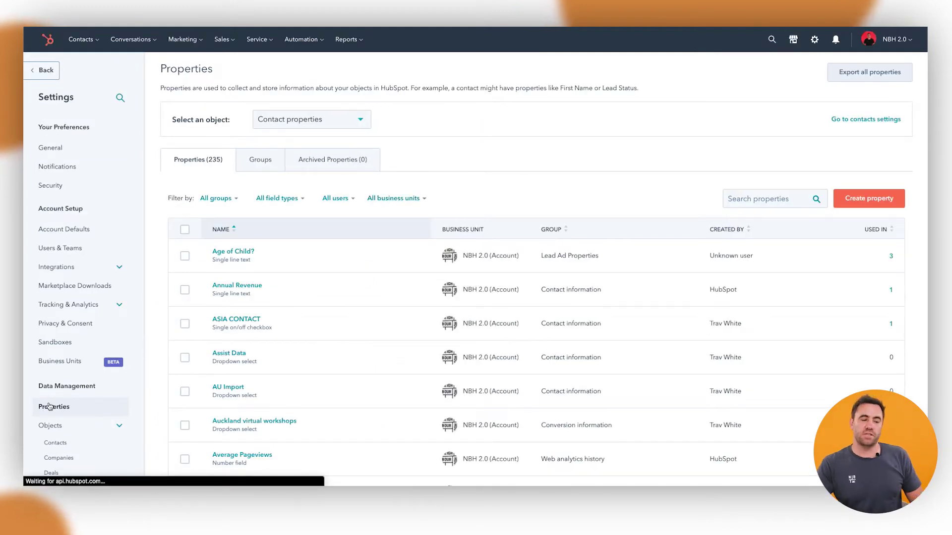
mouse_move(298, 357)
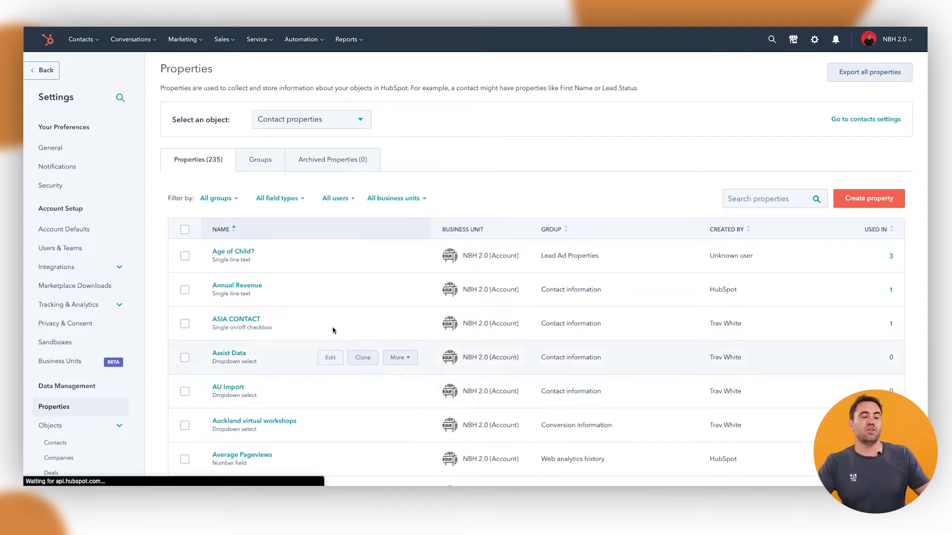
scroll(315, 283, down, 2)
scroll(315, 284, down, 3)
scroll(314, 284, up, 2)
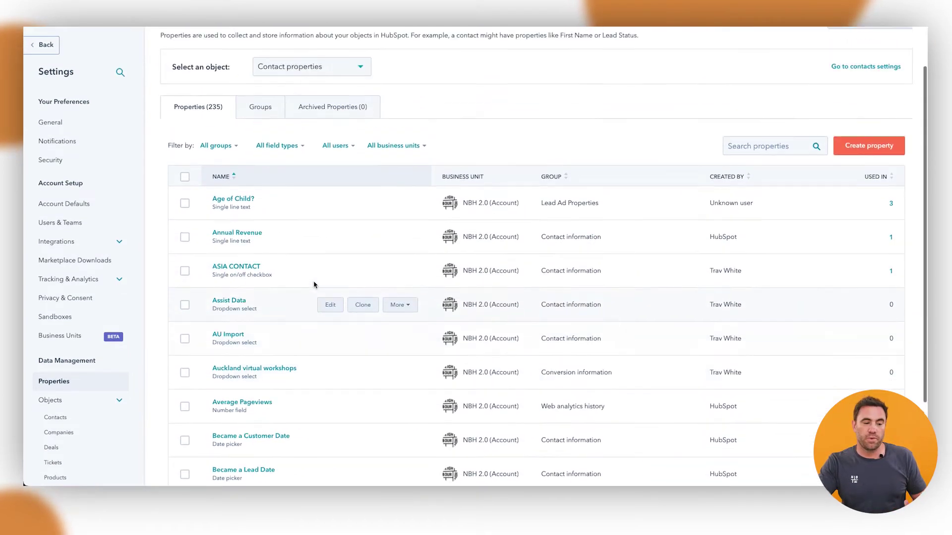
scroll(314, 284, up, 2)
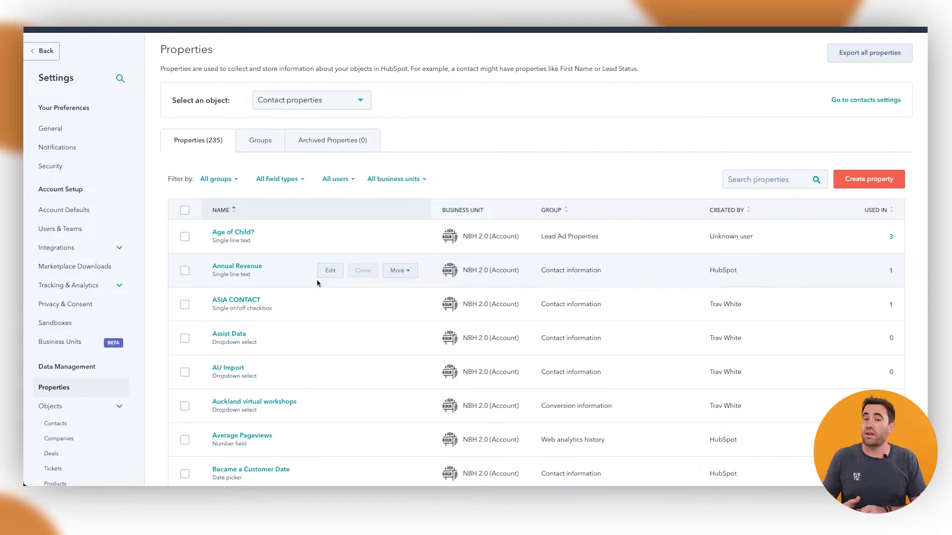
- Search the properties for 'persona' and open the Persona property for editing
click(766, 179)
text(persona)
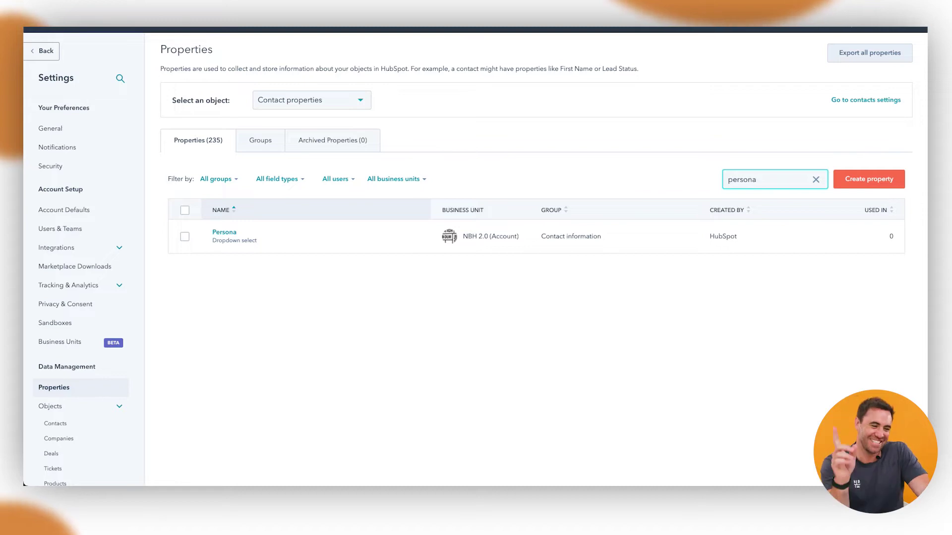
click(224, 233)
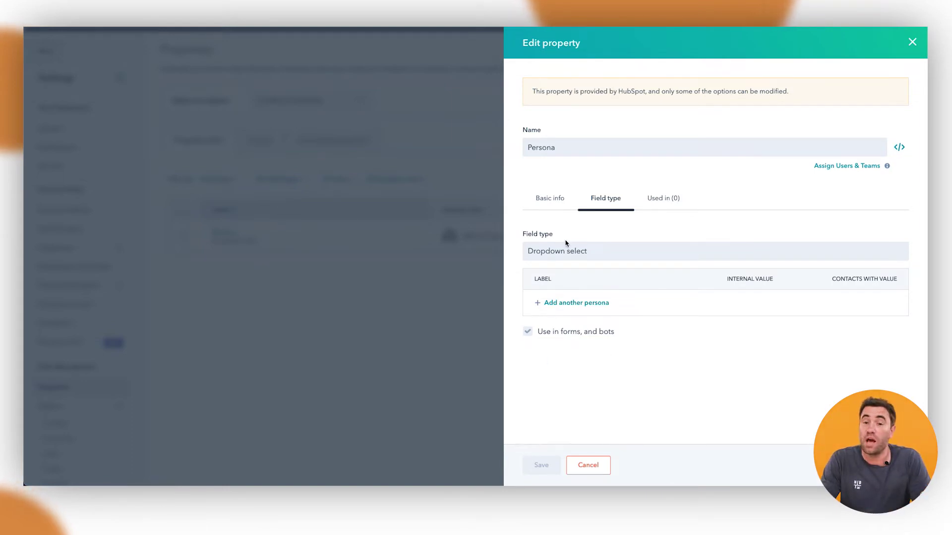
- Start a new persona option with 'Add another persona'
click(572, 303)
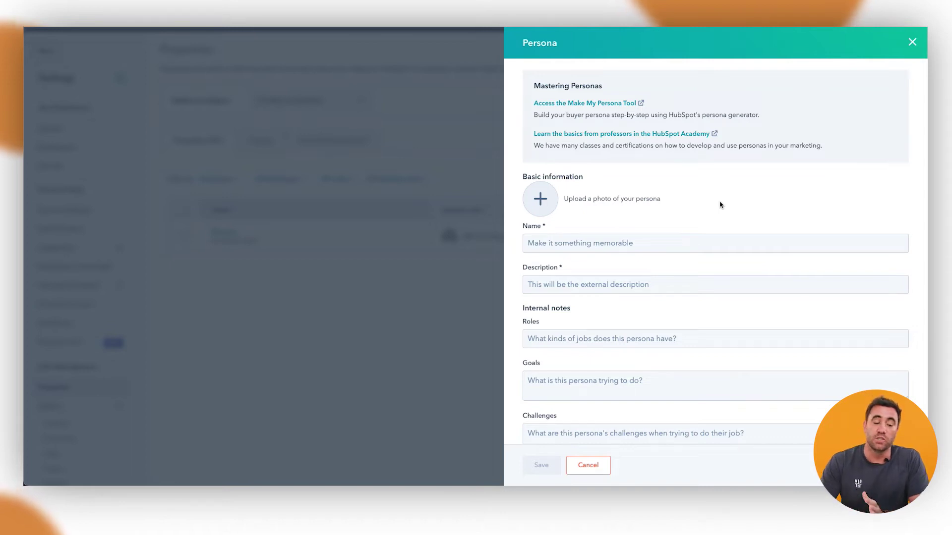
- Upload the JPG portrait from Downloads as the persona photo
click(547, 206)
click(384, 193)
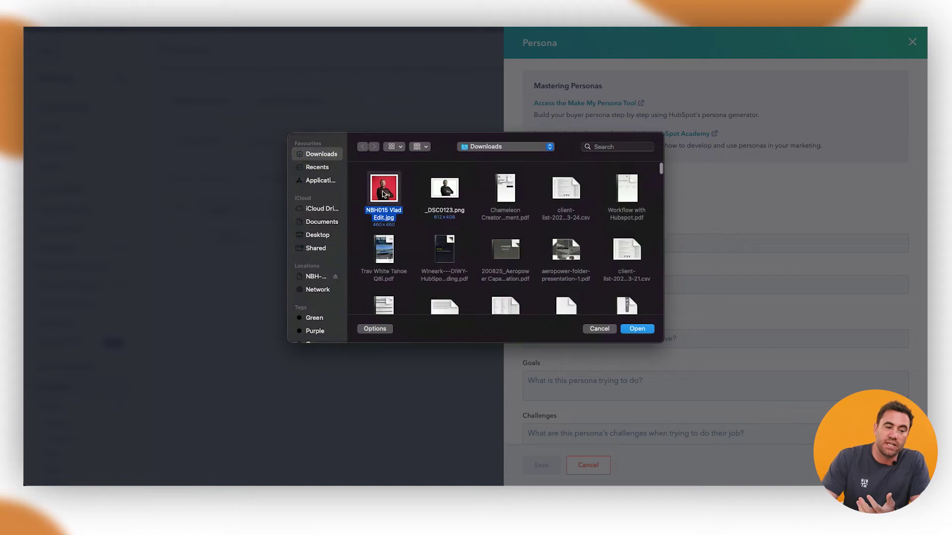
click(637, 328)
- Name the persona 'Mary the marketing manager', fixing the misspelled 'marketing'
click(596, 242)
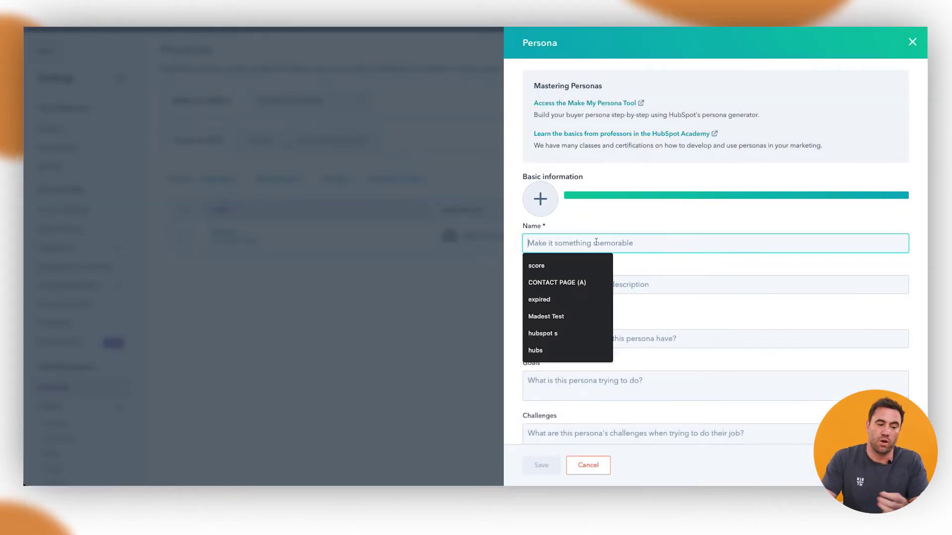
text(Mary th)
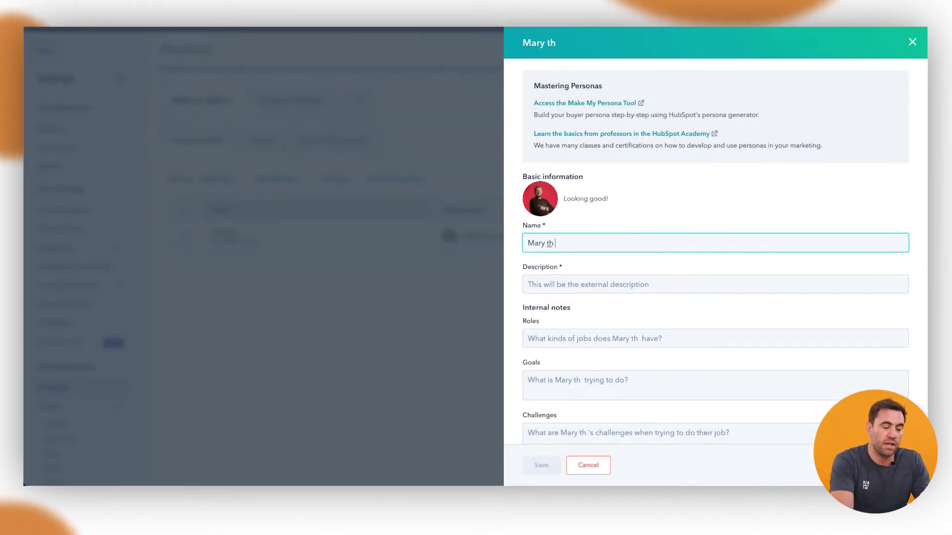
text(e mareketing man)
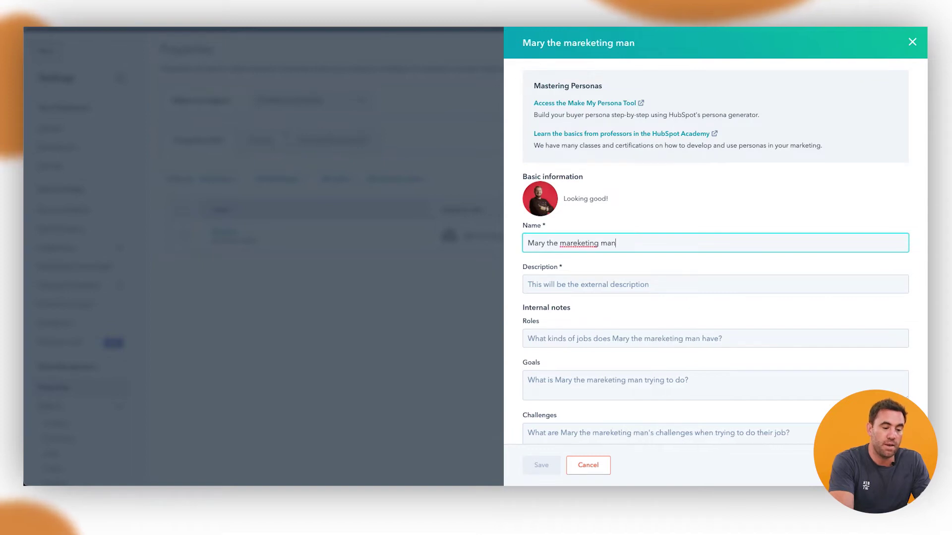
text(ager)
right_click(578, 243)
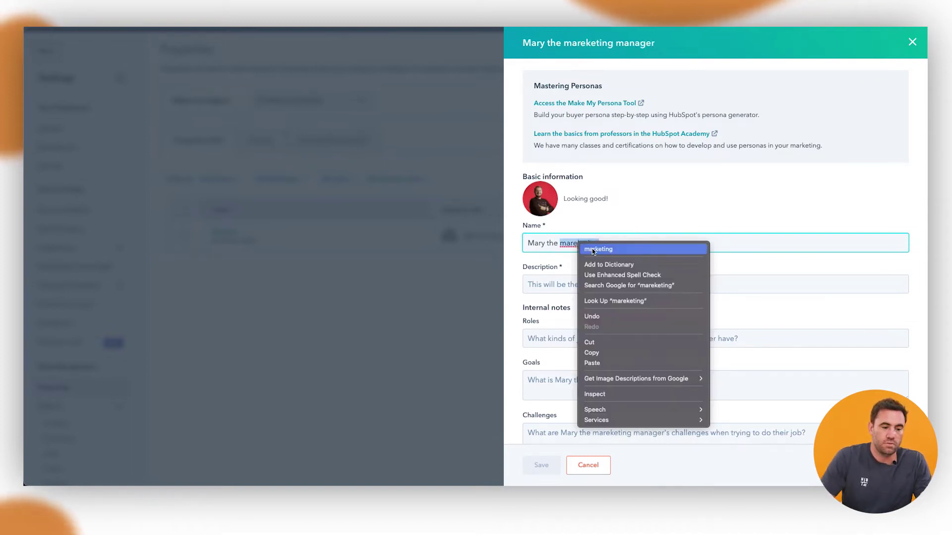
click(587, 249)
scroll(612, 311, down, 2)
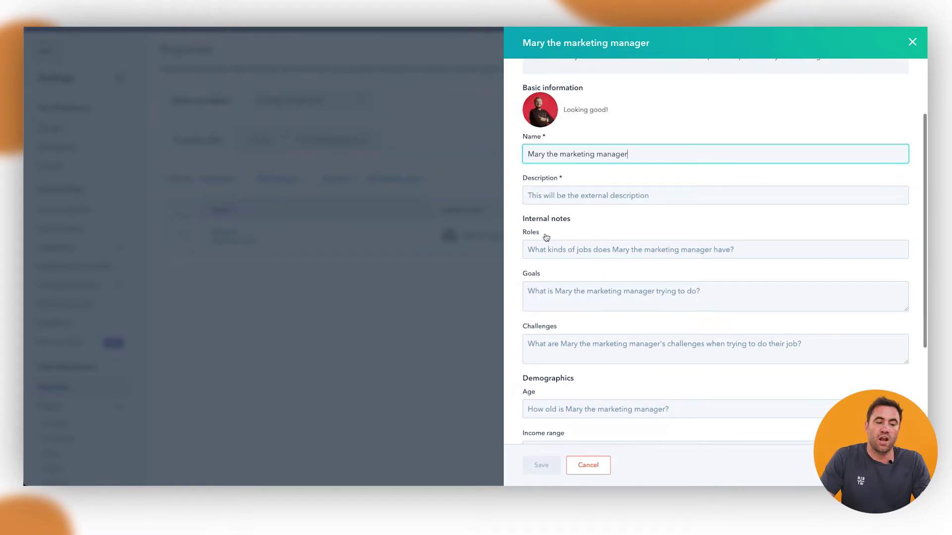
scroll(546, 238, down, 2)
scroll(548, 248, down, 2)
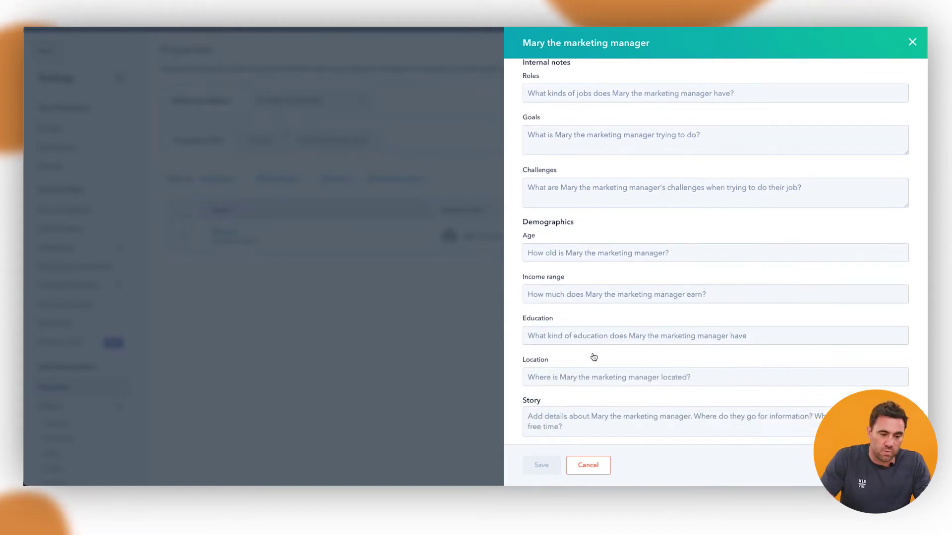
scroll(616, 338, up, 2)
scroll(656, 330, up, 3)
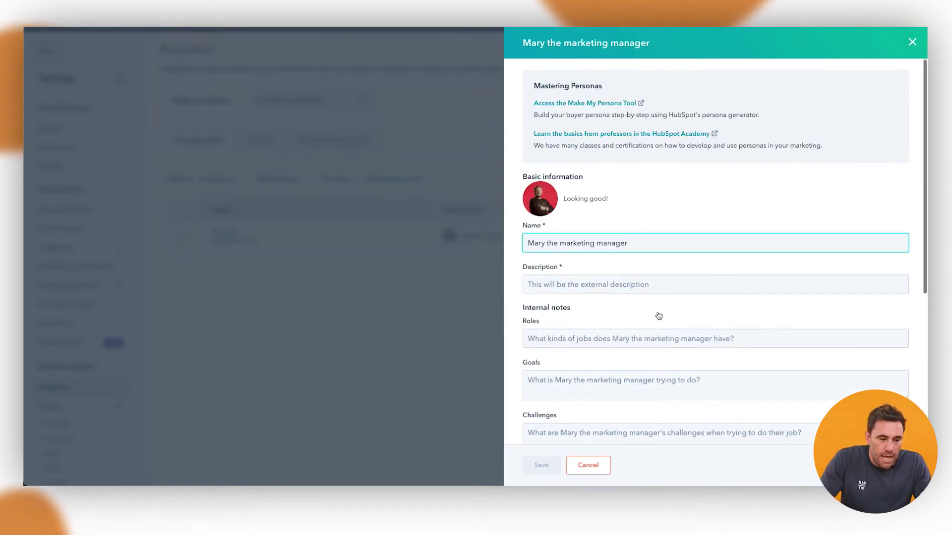
- Write a short description paragraph and save Mary as the first Persona option
click(591, 285)
text(Sh)
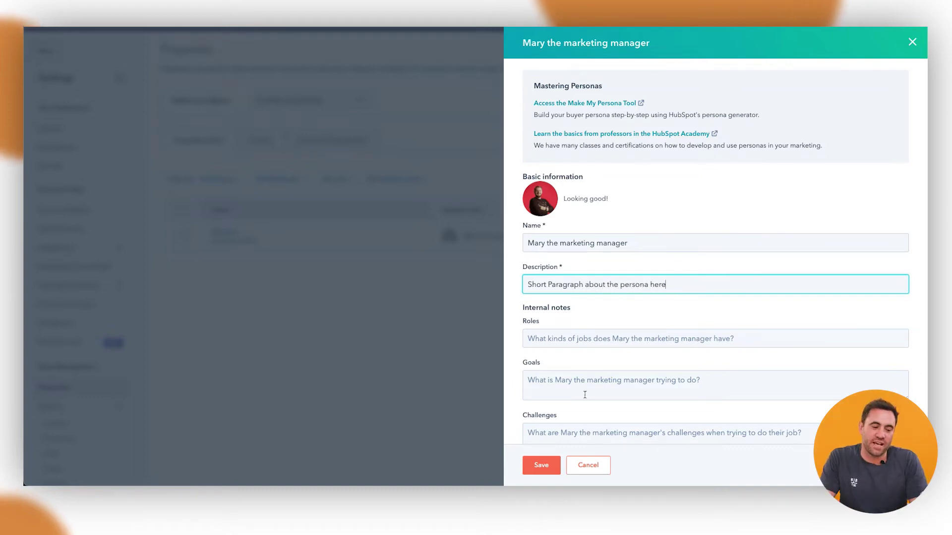
scroll(565, 353, down, 1)
scroll(565, 354, down, 2)
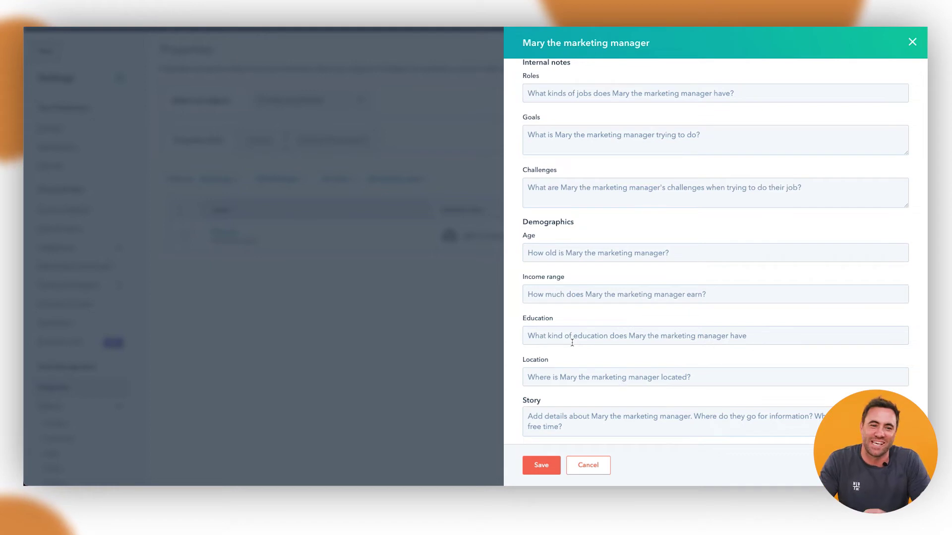
click(548, 463)
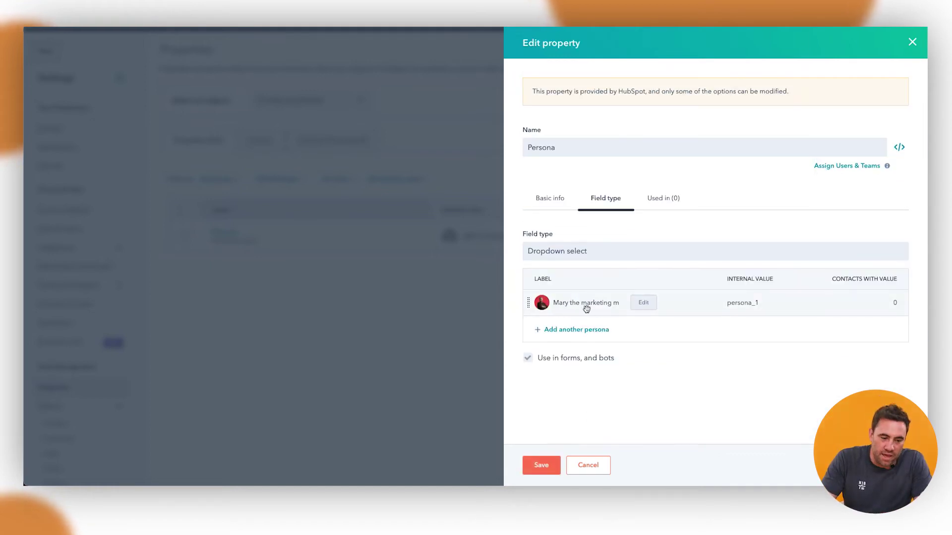
click(551, 465)
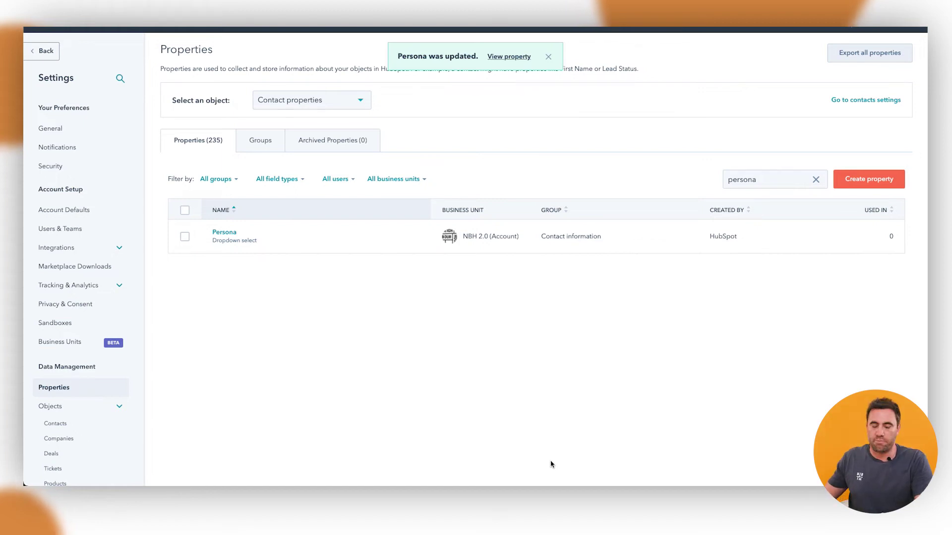
scroll(234, 228, up, 1)
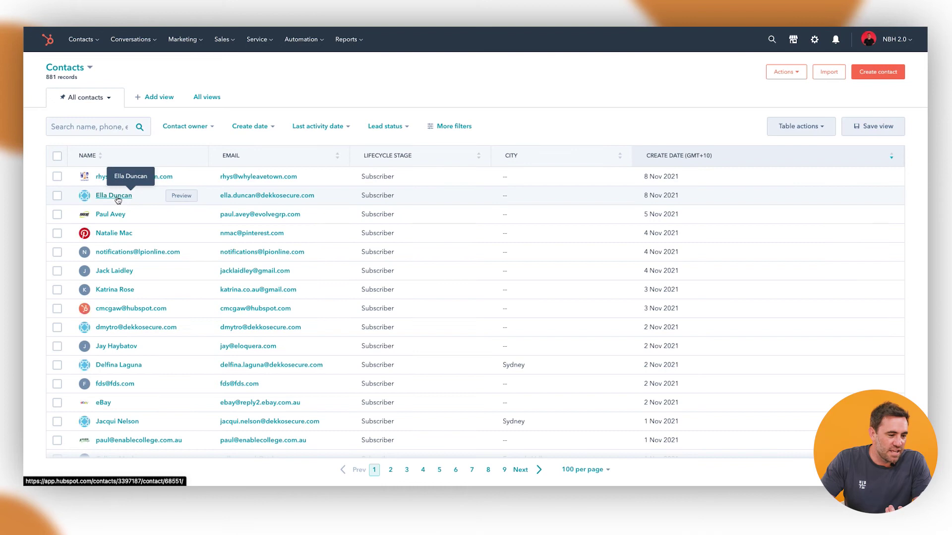
scroll(115, 218, down, 2)
scroll(115, 217, down, 5)
scroll(116, 218, down, 3)
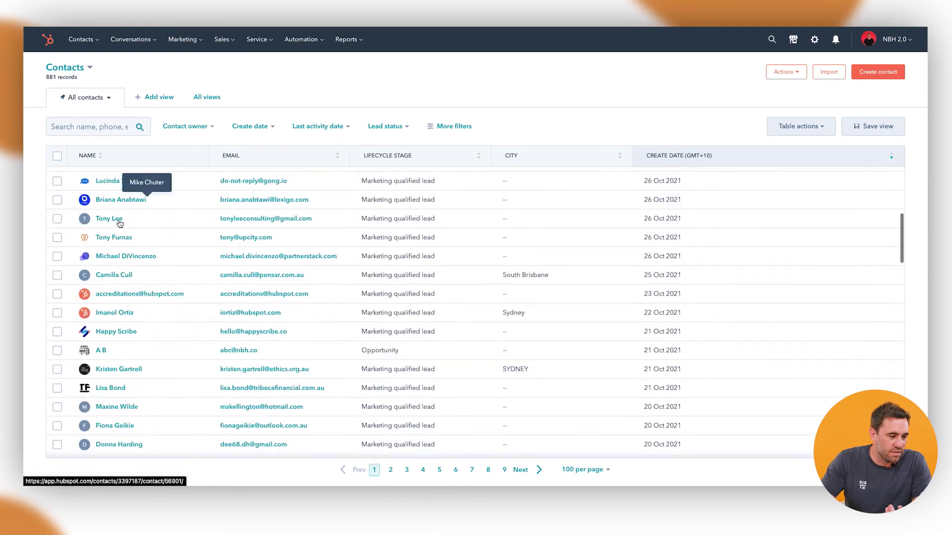
scroll(124, 226, down, 4)
scroll(123, 246, down, 2)
scroll(119, 327, down, 3)
scroll(116, 372, down, 1)
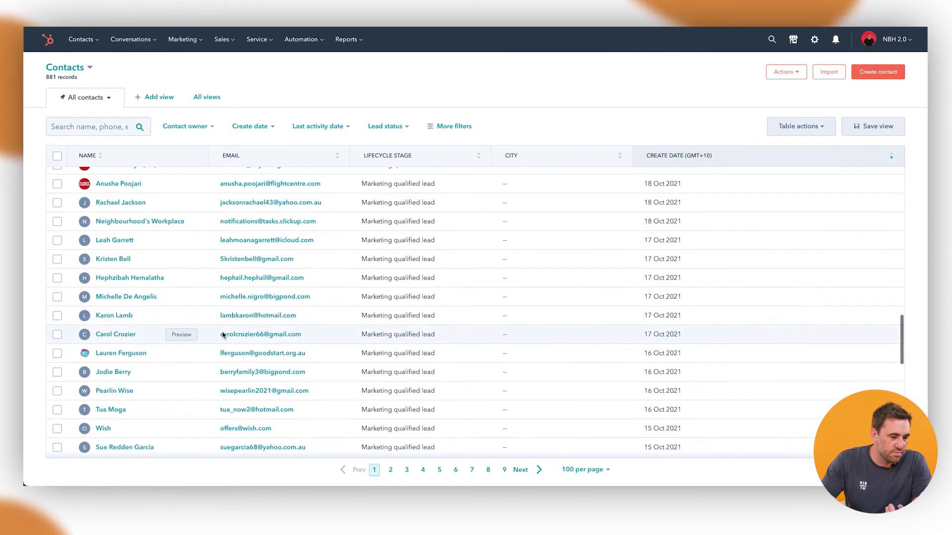
click(112, 372)
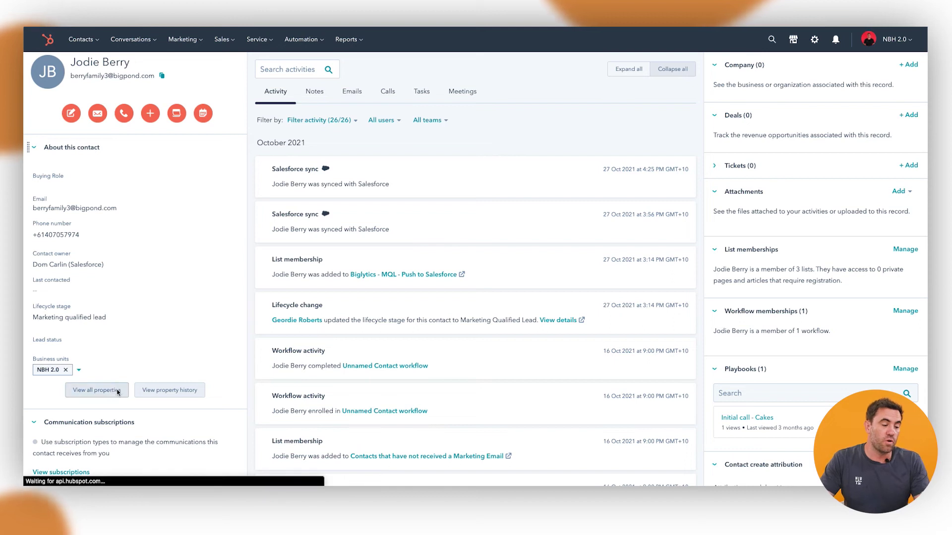
click(116, 392)
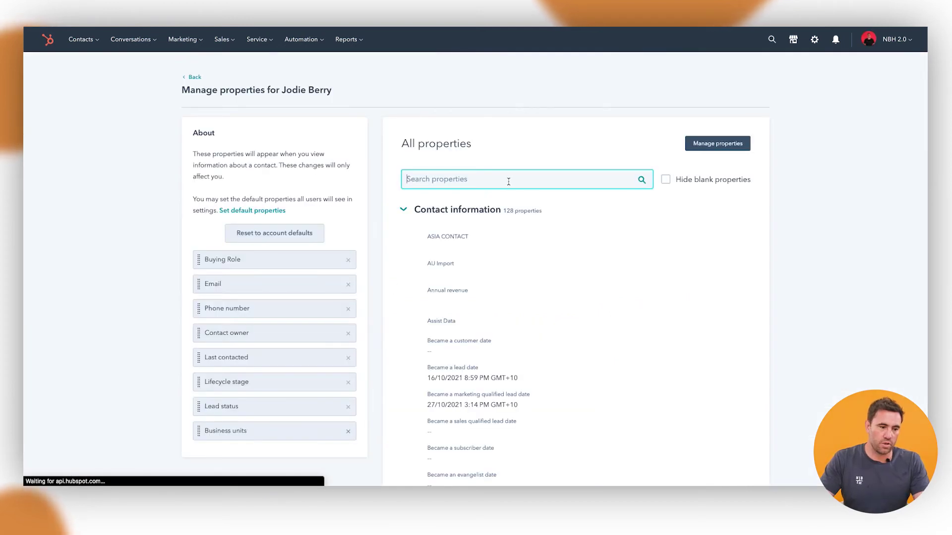
text(persona)
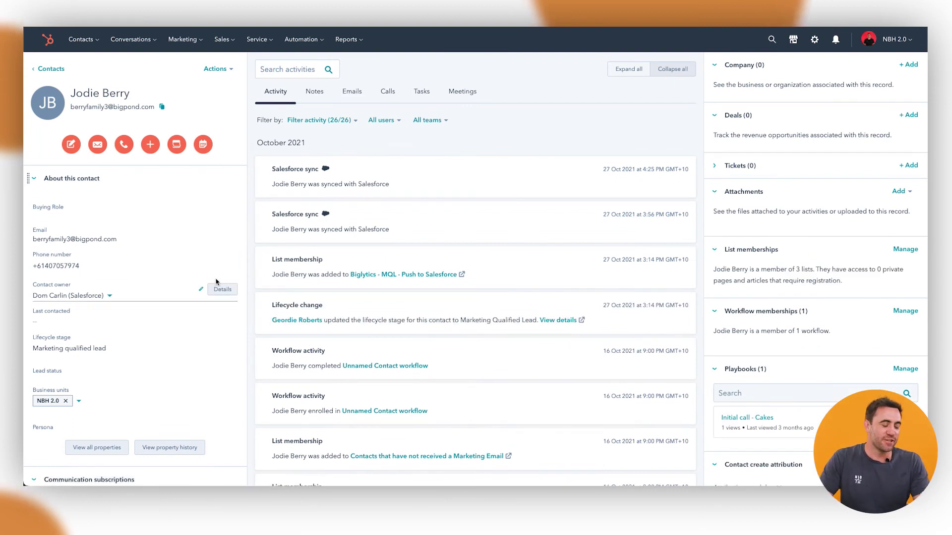
scroll(128, 151, down, 1)
scroll(120, 347, down, 1)
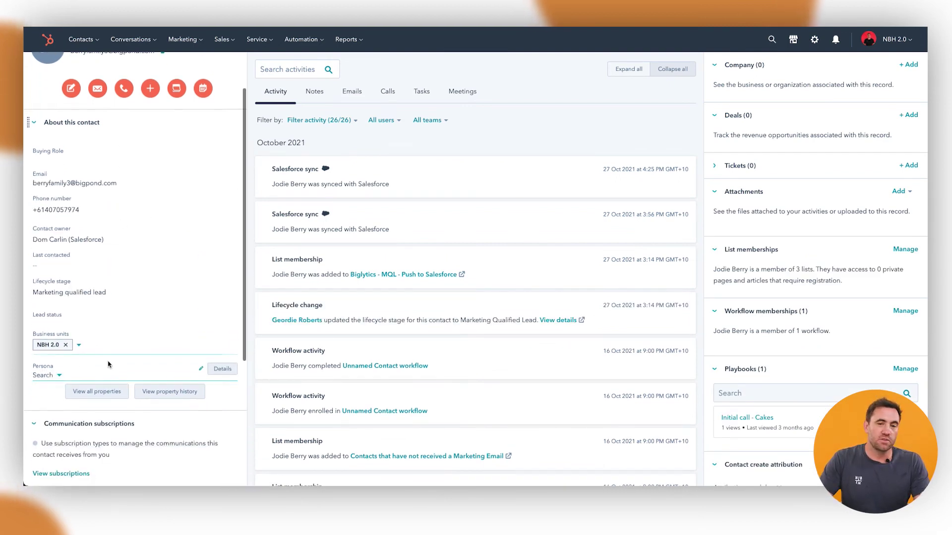
click(62, 376)
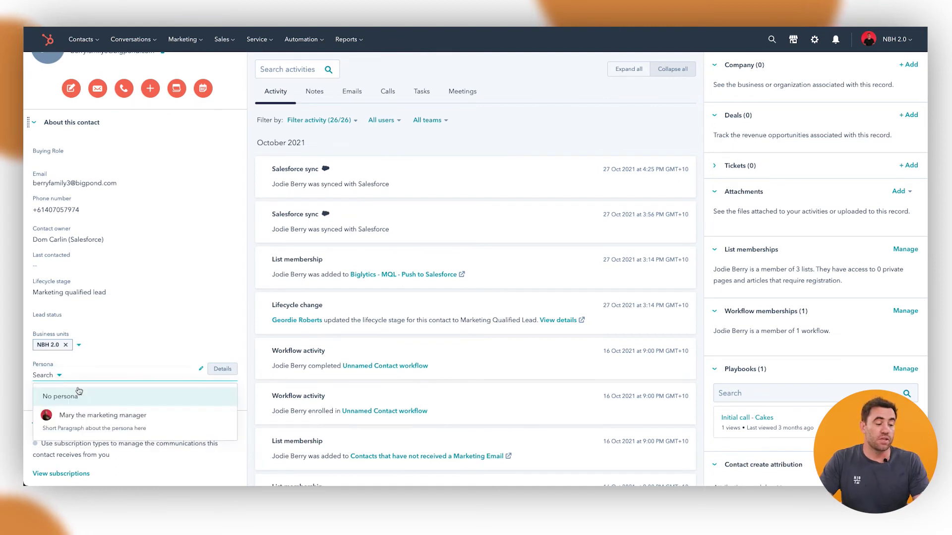
click(102, 429)
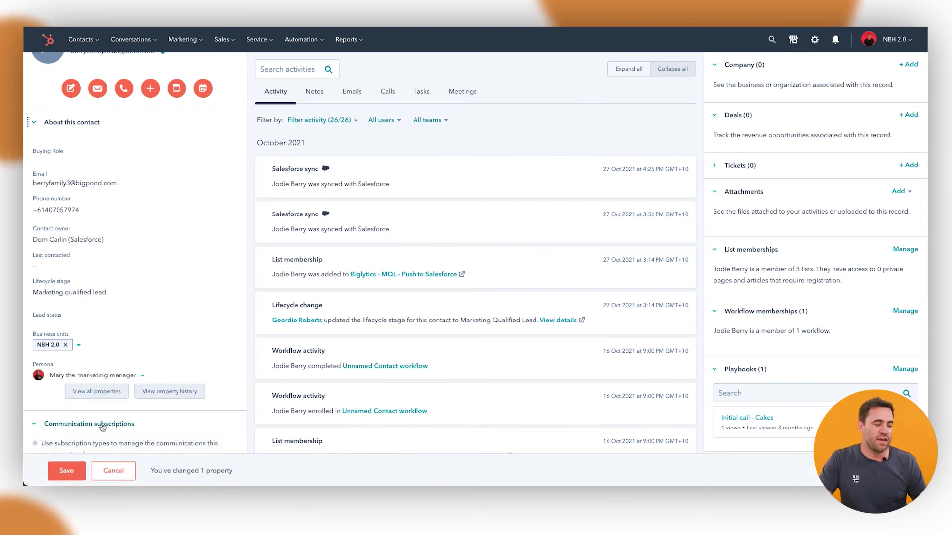
click(69, 469)
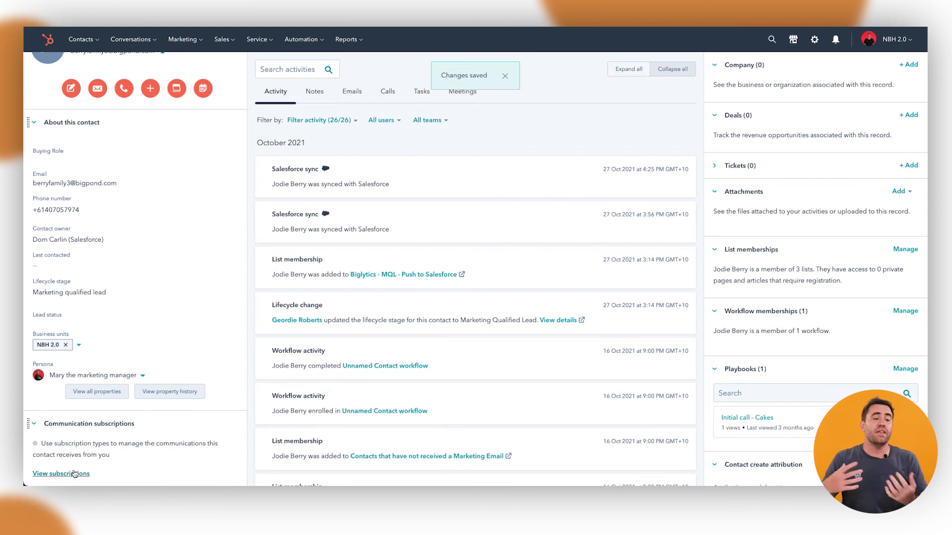